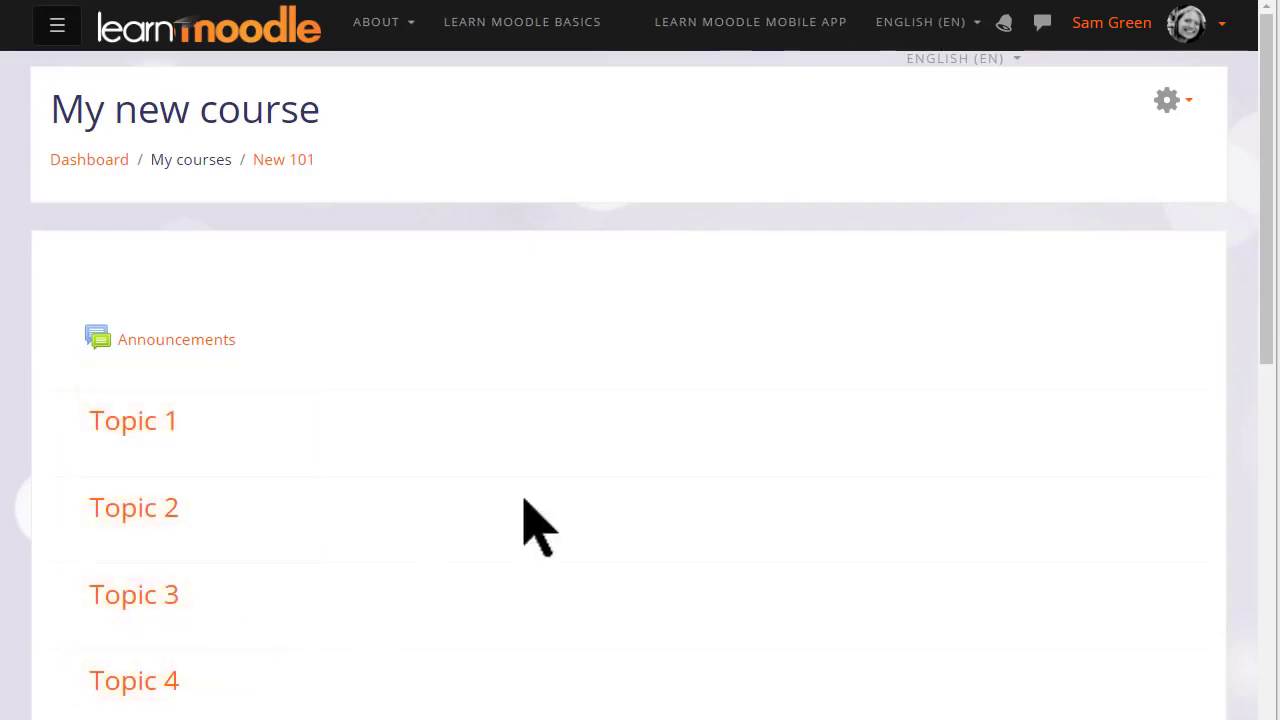
- Open the settings of the course and set its full name to "Basic French"
{"action": "left_click", "coordinate": [1192, 112]}
{"action": "left_click", "coordinate": [1195, 153]}
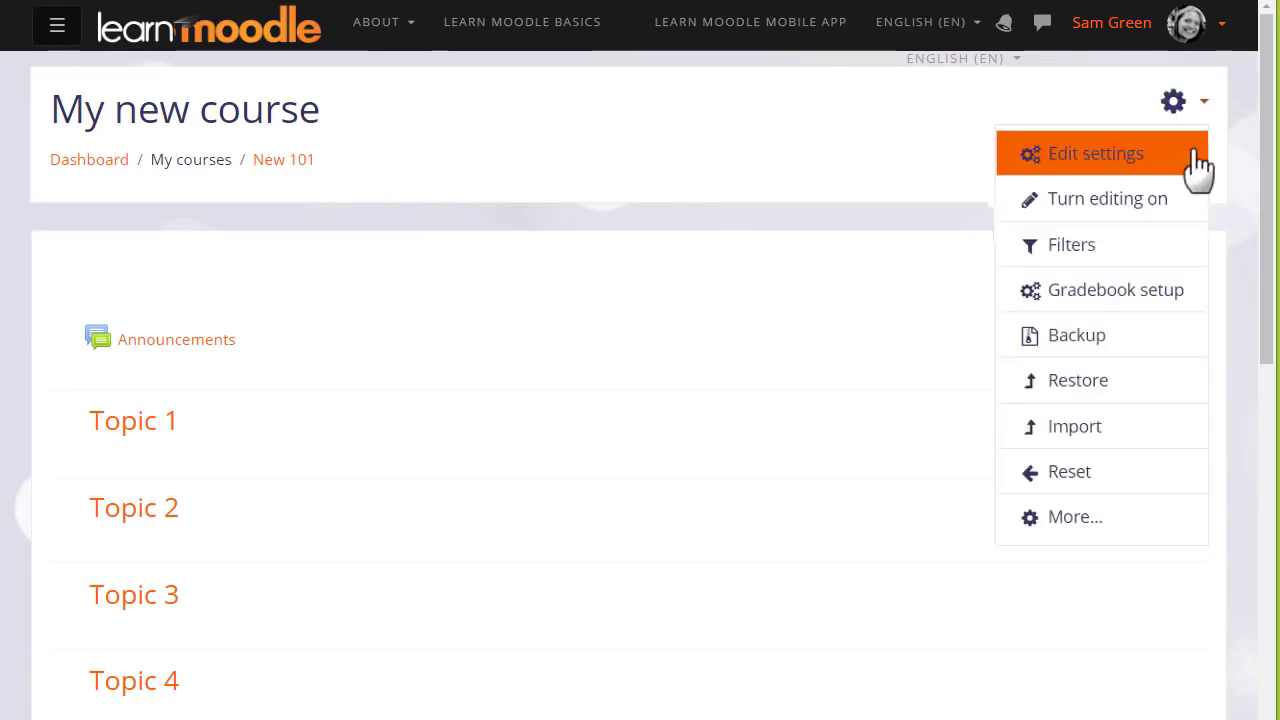
{"action": "left_click", "coordinate": [510, 180]}
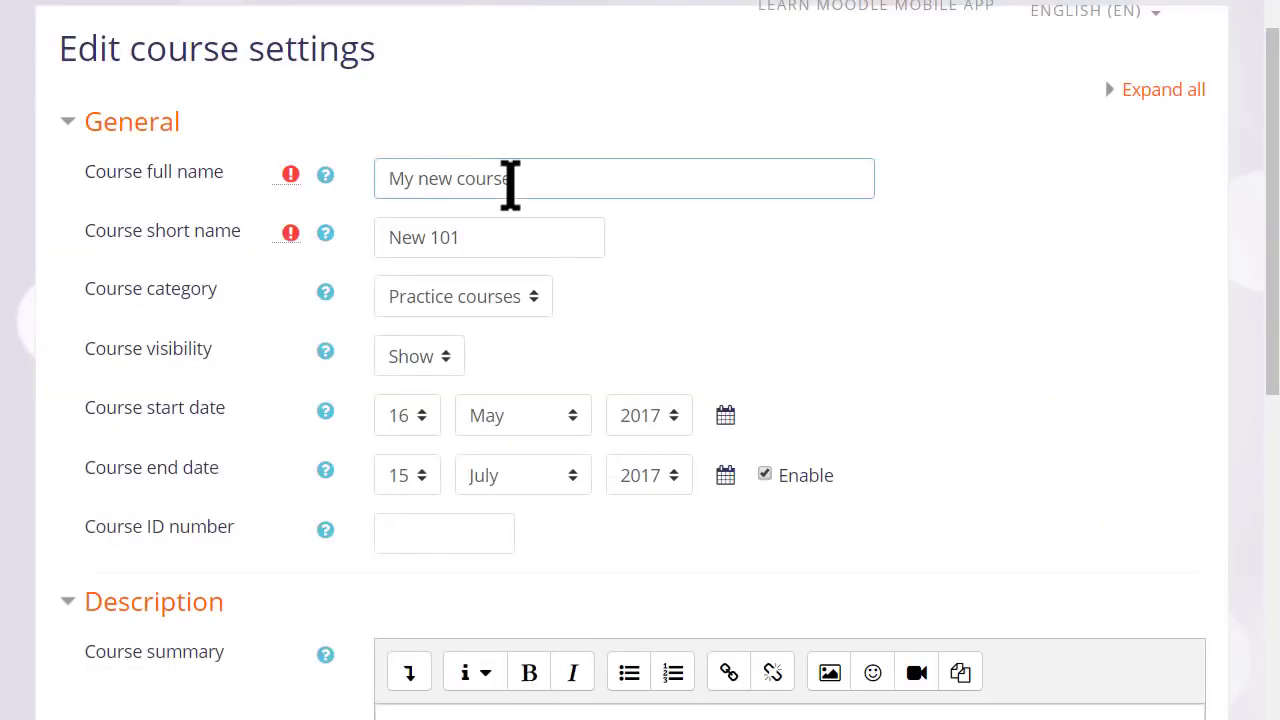
{"action": "key", "text": "BackSpace"}
{"action": "key", "text": "BackSpace"}
{"action": "key", "text": "BackSpace"}
{"action": "key", "text": "BackSpace"}
{"action": "key", "text": "BackSpace"}
{"action": "key", "text": "BackSpace"}
{"action": "key", "text": "BackSpace"}
{"action": "key", "text": "BackSpace"}
{"action": "key", "text": "BackSpace"}
{"action": "key", "text": "BackSpace"}
{"action": "key", "text": "BackSpace"}
{"action": "key", "text": "BackSpace"}
{"action": "key", "text": "BackSpace"}
{"action": "type", "text": "Basic French"}
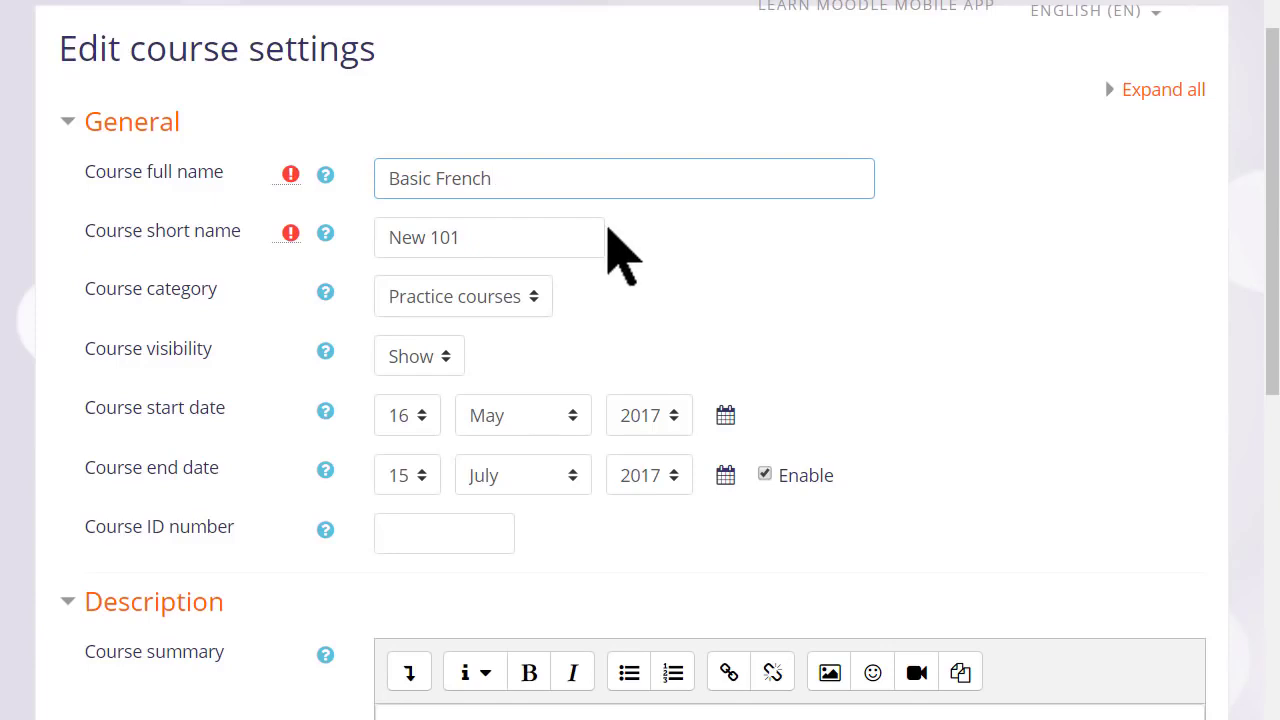
- Set the course short name to "French" and check the course visibility options
{"action": "left_click", "coordinate": [452, 240]}
{"action": "left_click_drag", "start_coordinate": [458, 240], "coordinate": [371, 271]}
{"action": "type", "text": "French"}
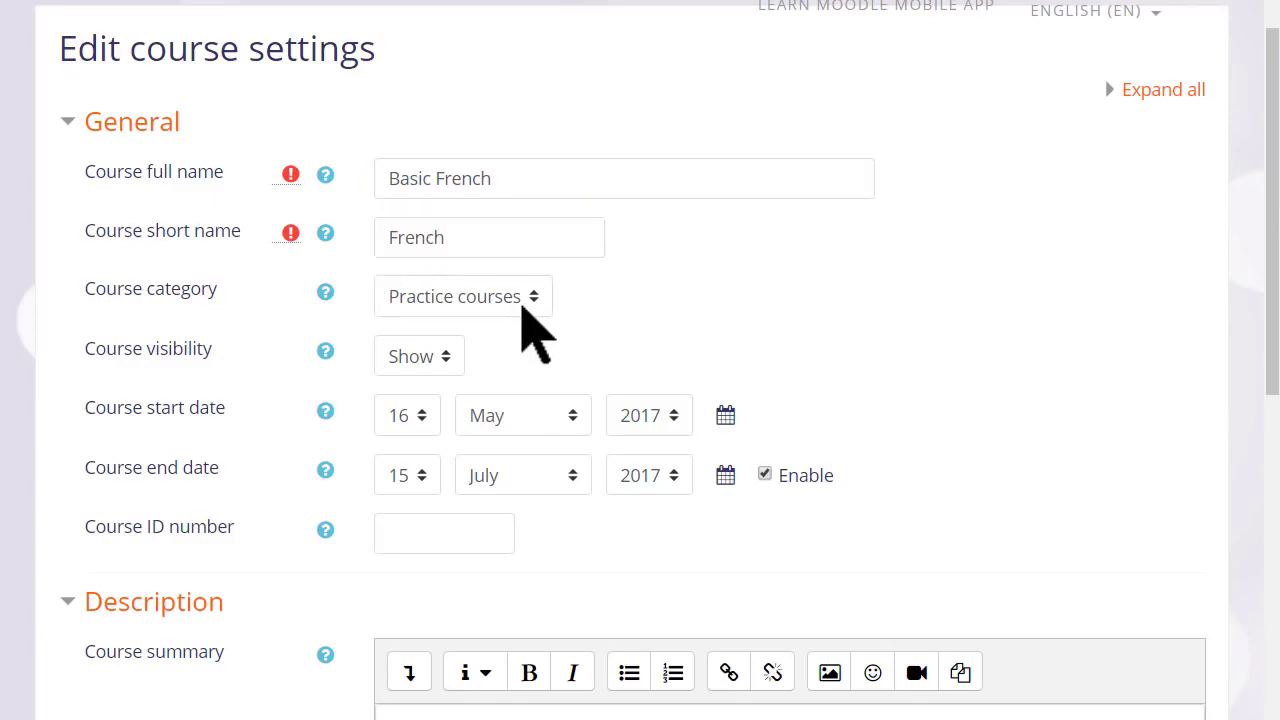
{"action": "left_click", "coordinate": [452, 360]}
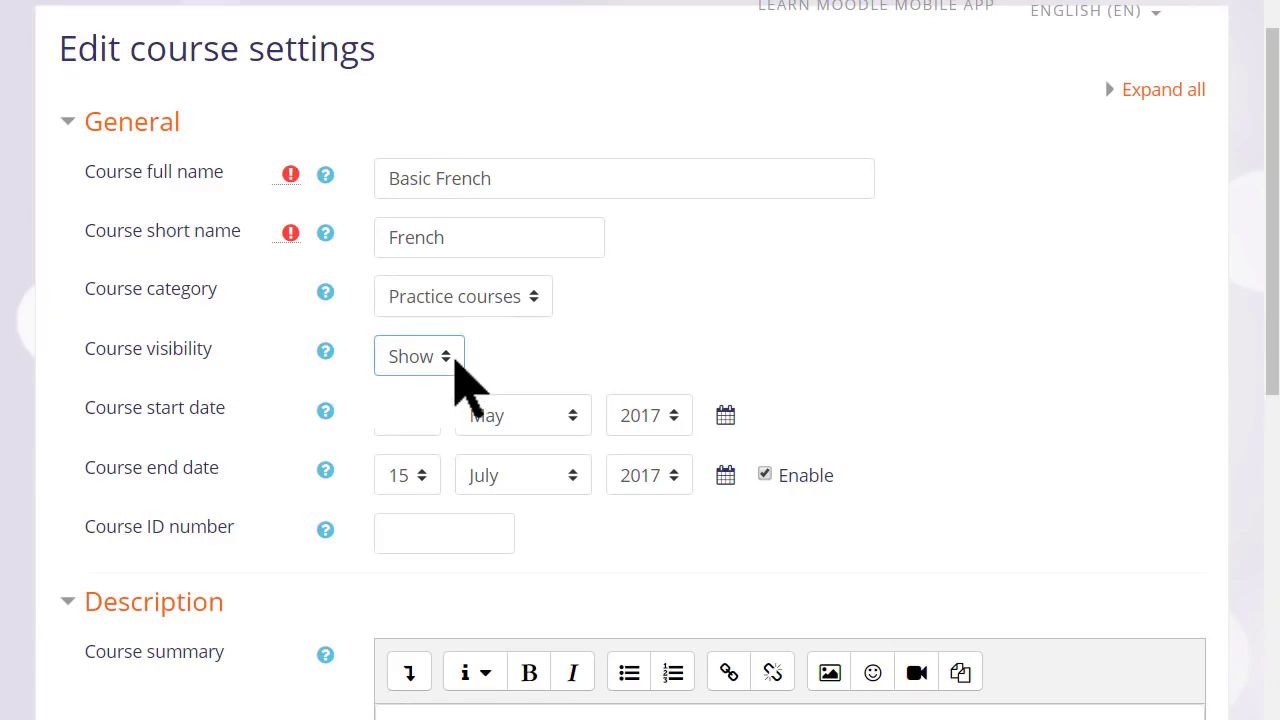
{"action": "left_click", "coordinate": [471, 360]}
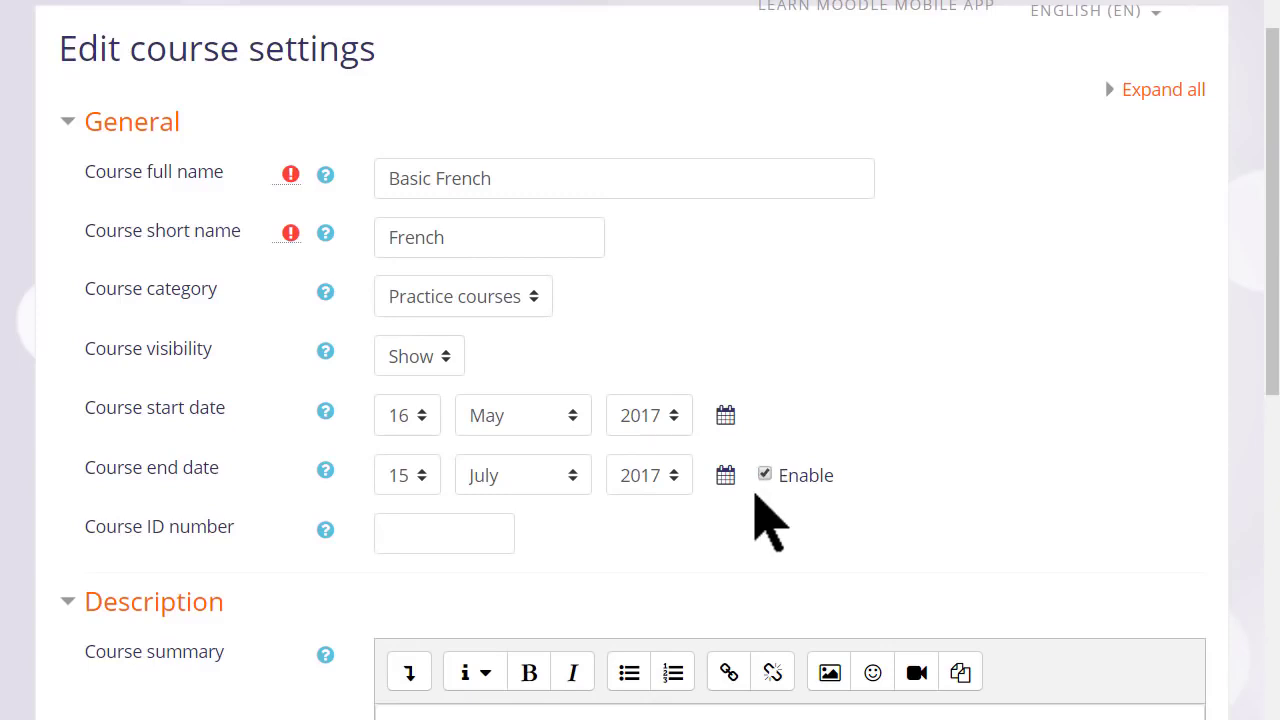
- Enter the course summary "A basic course for those who wish to learn French."
{"action": "scroll", "coordinate": [756, 494], "scroll_direction": "down", "scroll_amount": 3}
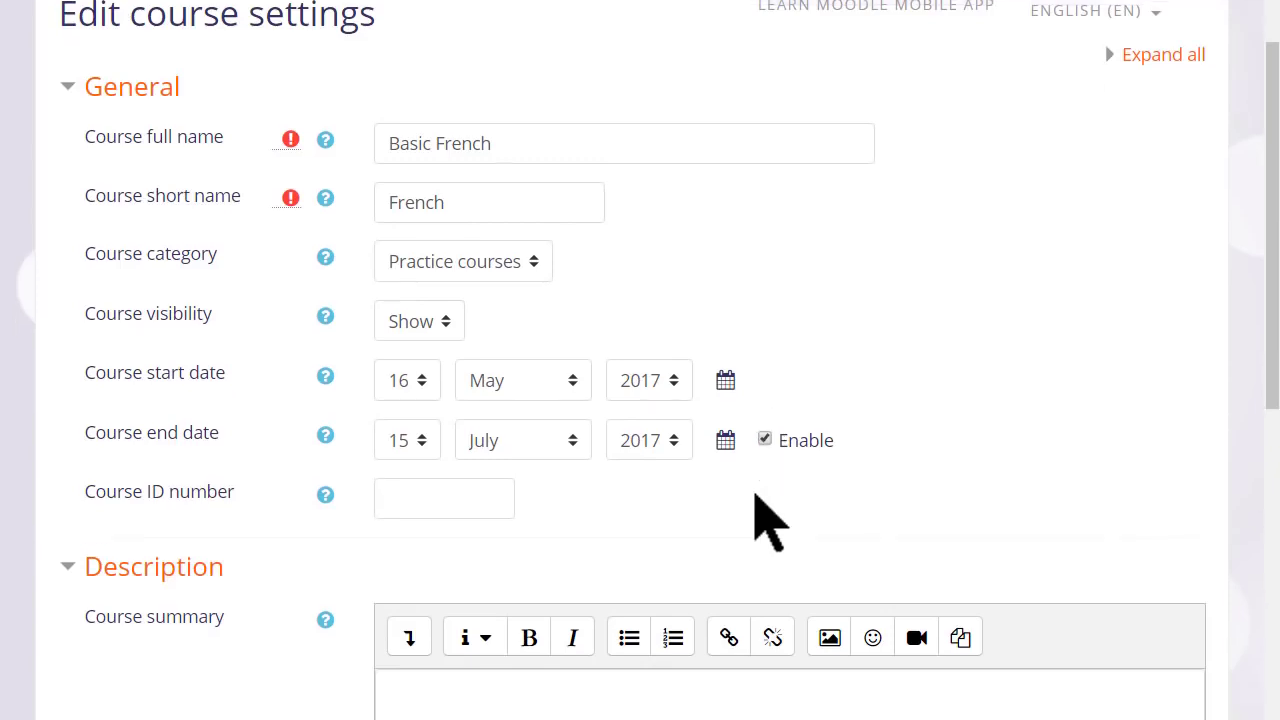
{"action": "left_click", "coordinate": [477, 495]}
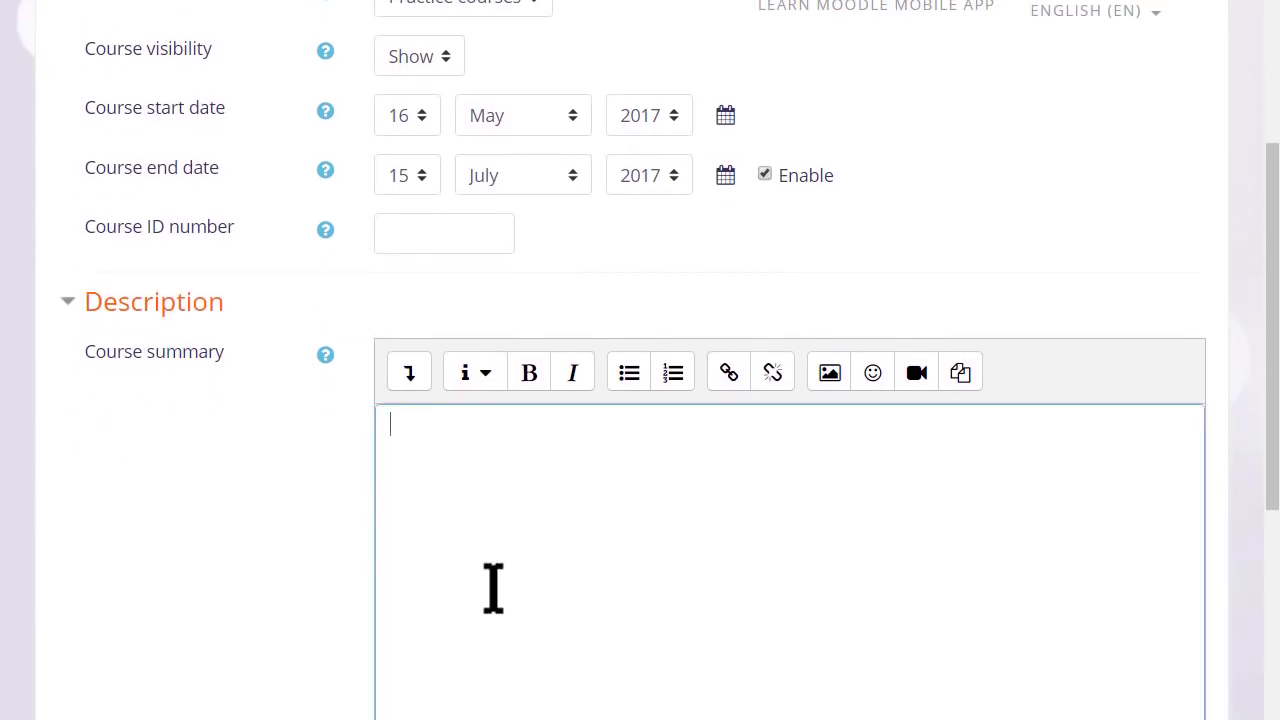
{"action": "type", "text": "A basic course for those who wish to learn French."}
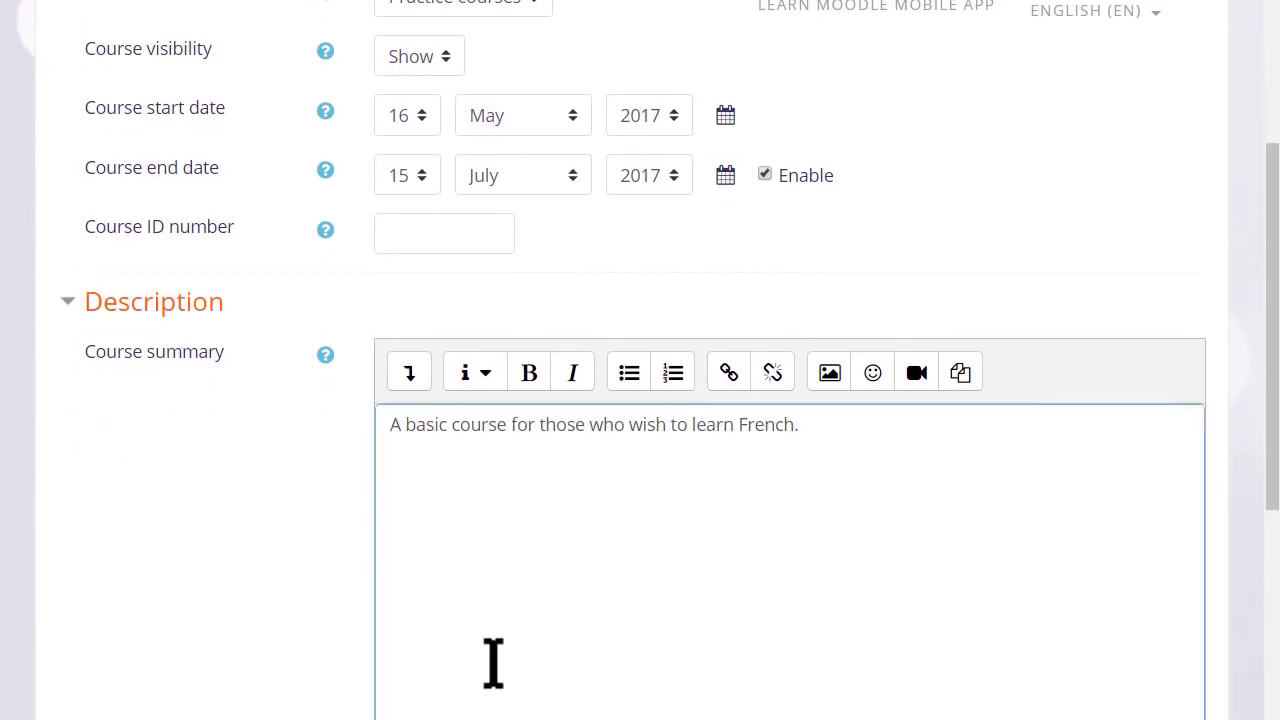
- Search the file picker for "French flag" and add a plain French flag image as the course summary file
{"action": "scroll", "coordinate": [493, 663], "scroll_direction": "down", "scroll_amount": 5}
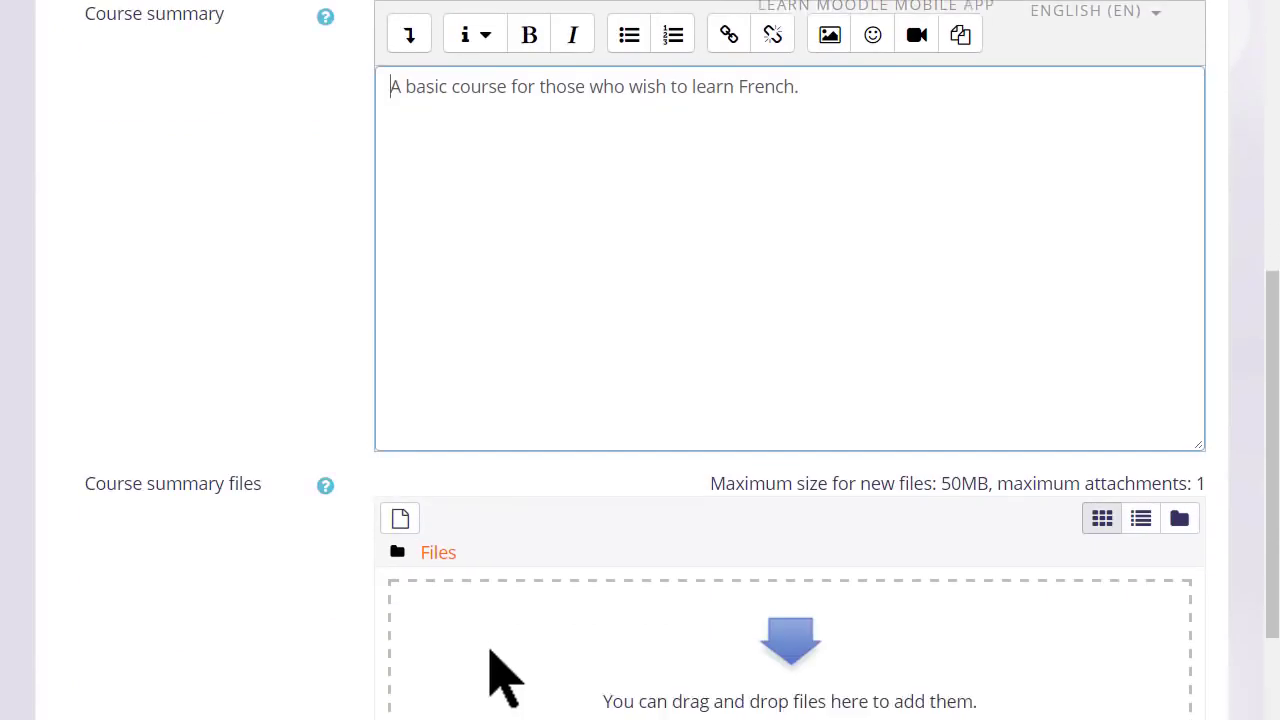
{"action": "left_click", "coordinate": [400, 356]}
{"action": "type", "text": "F"}
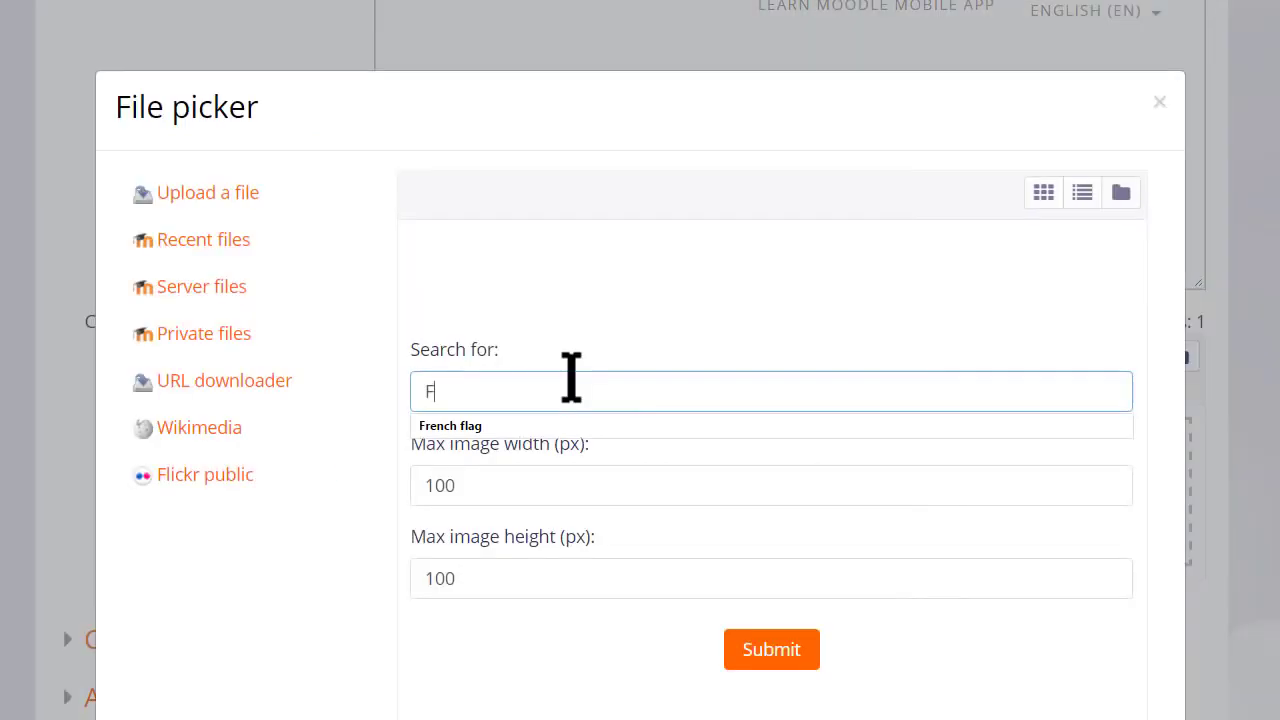
{"action": "type", "text": "rench flag"}
{"action": "left_click", "coordinate": [762, 655]}
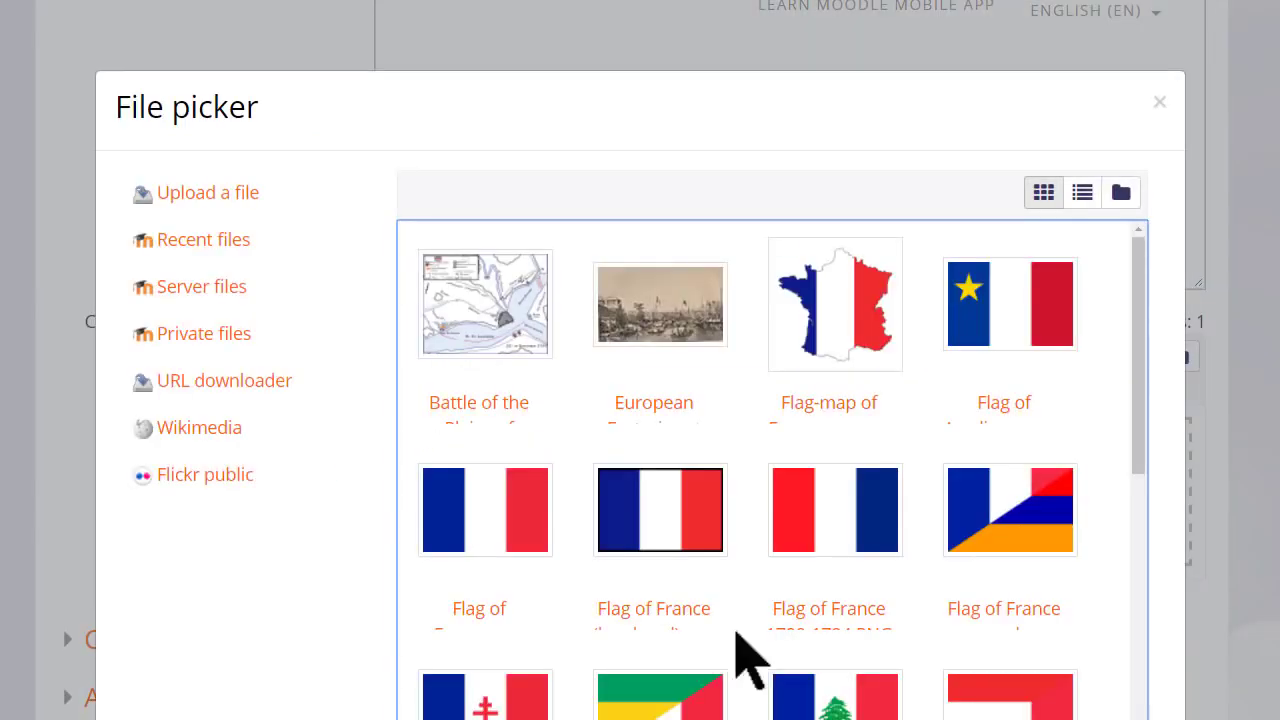
{"action": "left_click", "coordinate": [516, 503]}
{"action": "left_click", "coordinate": [700, 455]}
- Examine the available course formats and the course layout options in the course format settings
{"action": "scroll", "coordinate": [634, 677], "scroll_direction": "down", "scroll_amount": 2}
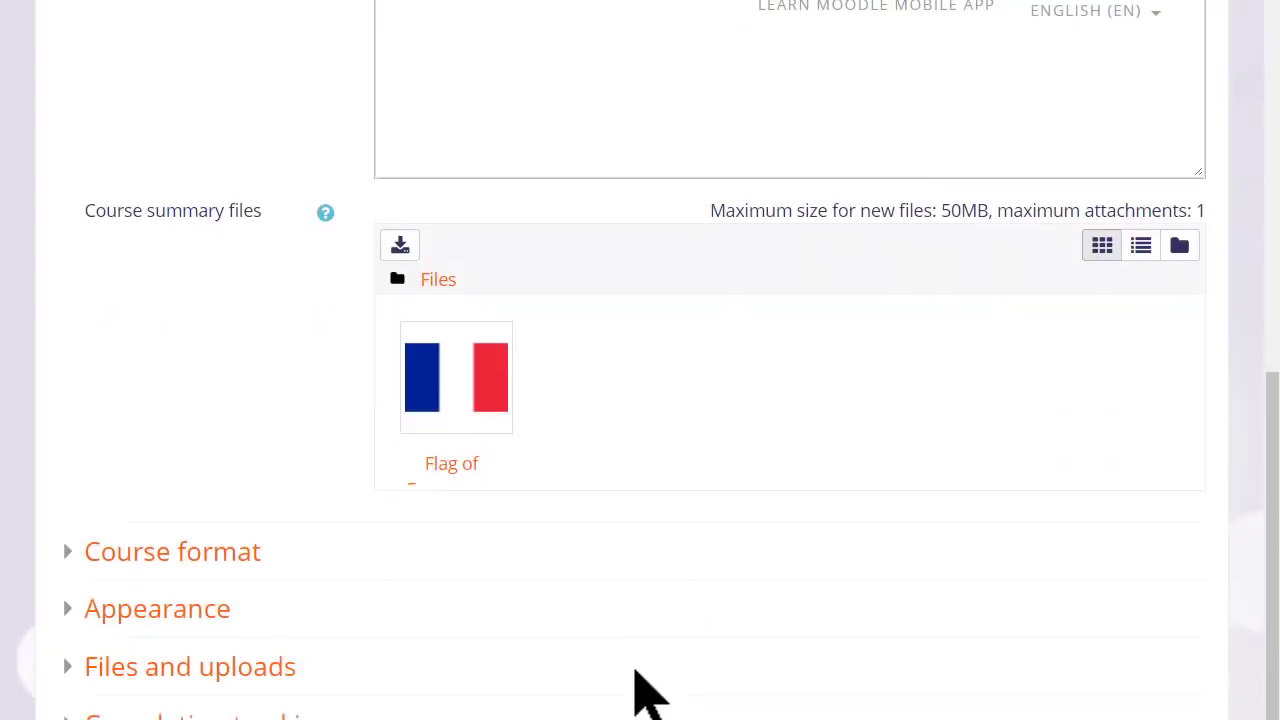
{"action": "scroll", "coordinate": [645, 690], "scroll_direction": "down", "scroll_amount": 2}
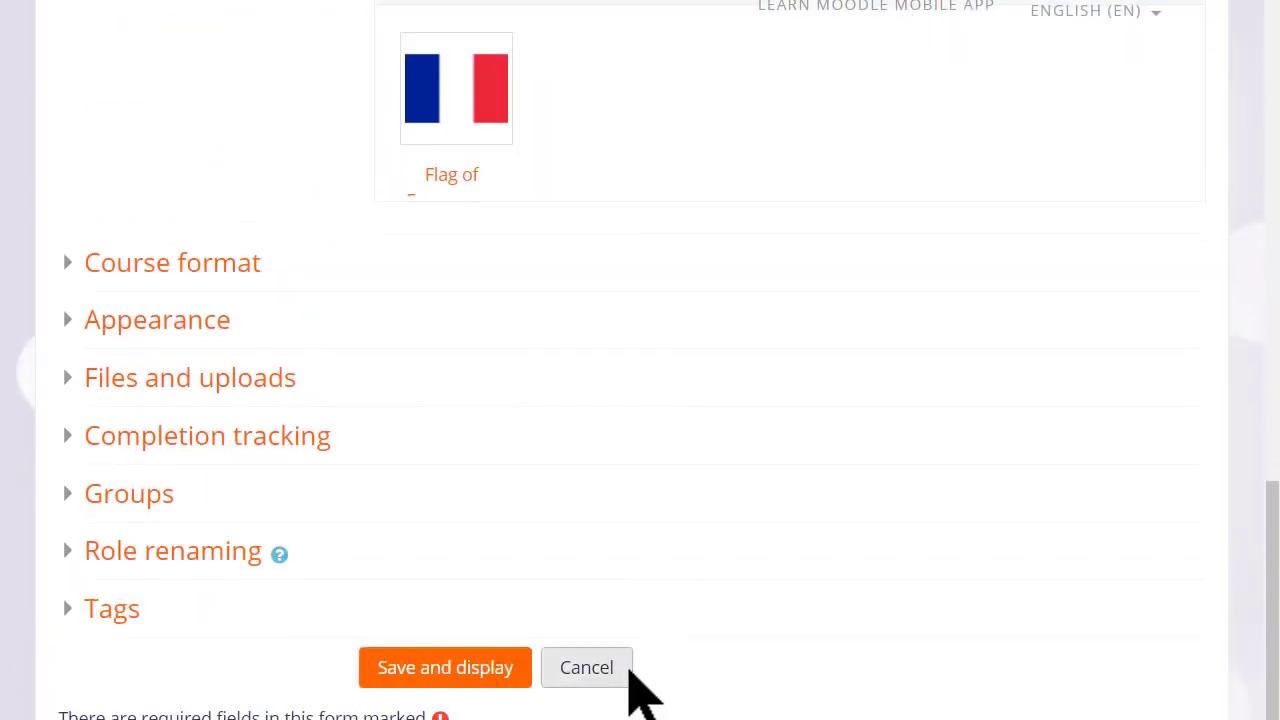
{"action": "scroll", "coordinate": [634, 686], "scroll_direction": "down", "scroll_amount": 1}
{"action": "left_click", "coordinate": [247, 163]}
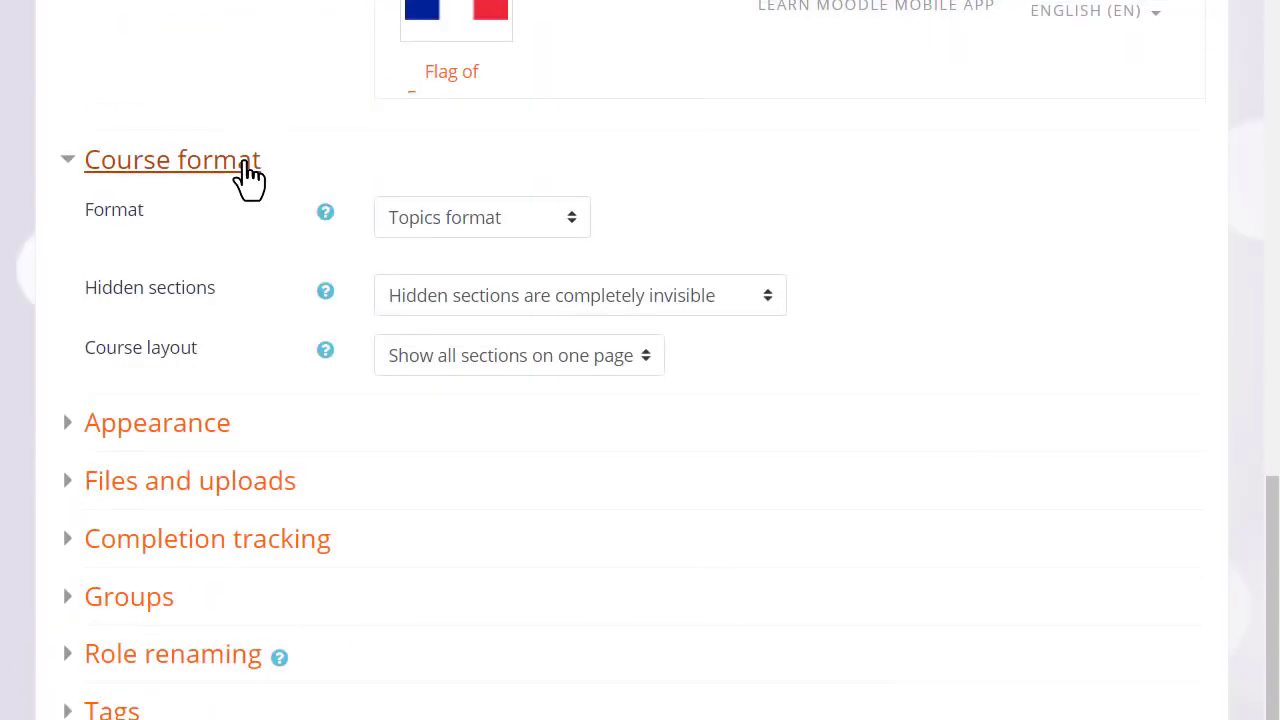
{"action": "left_click", "coordinate": [586, 230]}
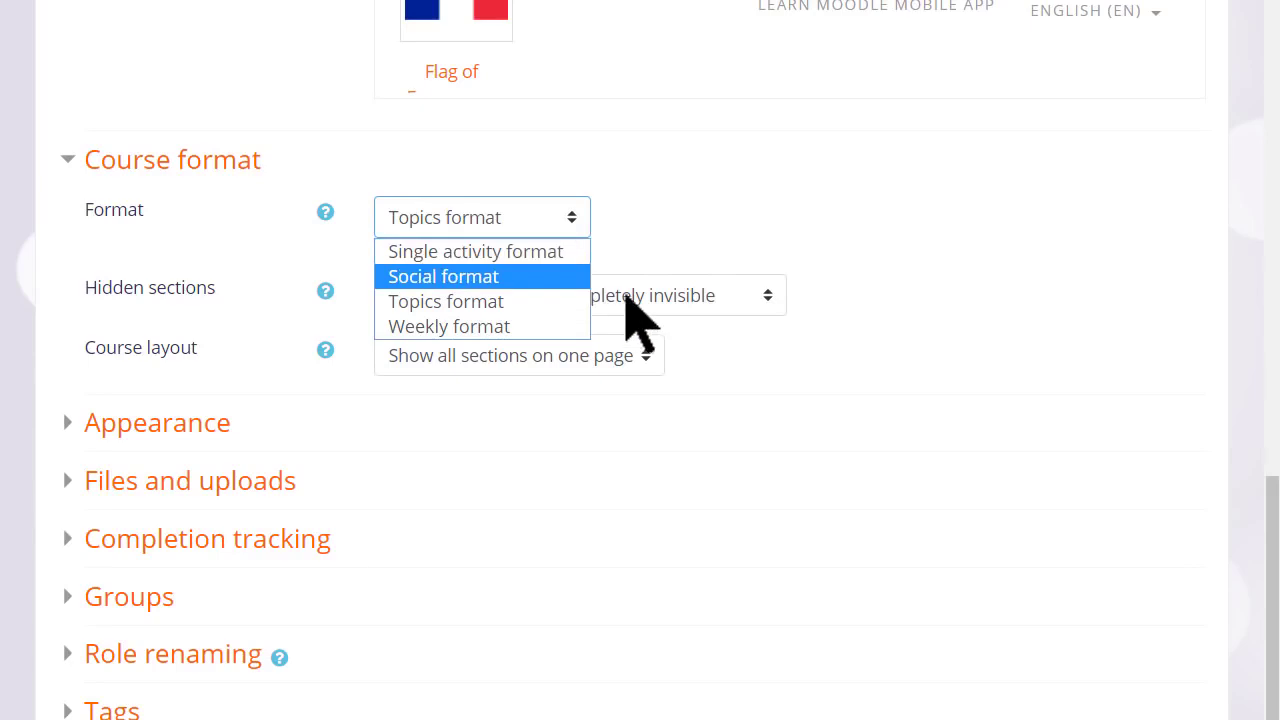
{"action": "left_click", "coordinate": [686, 364]}
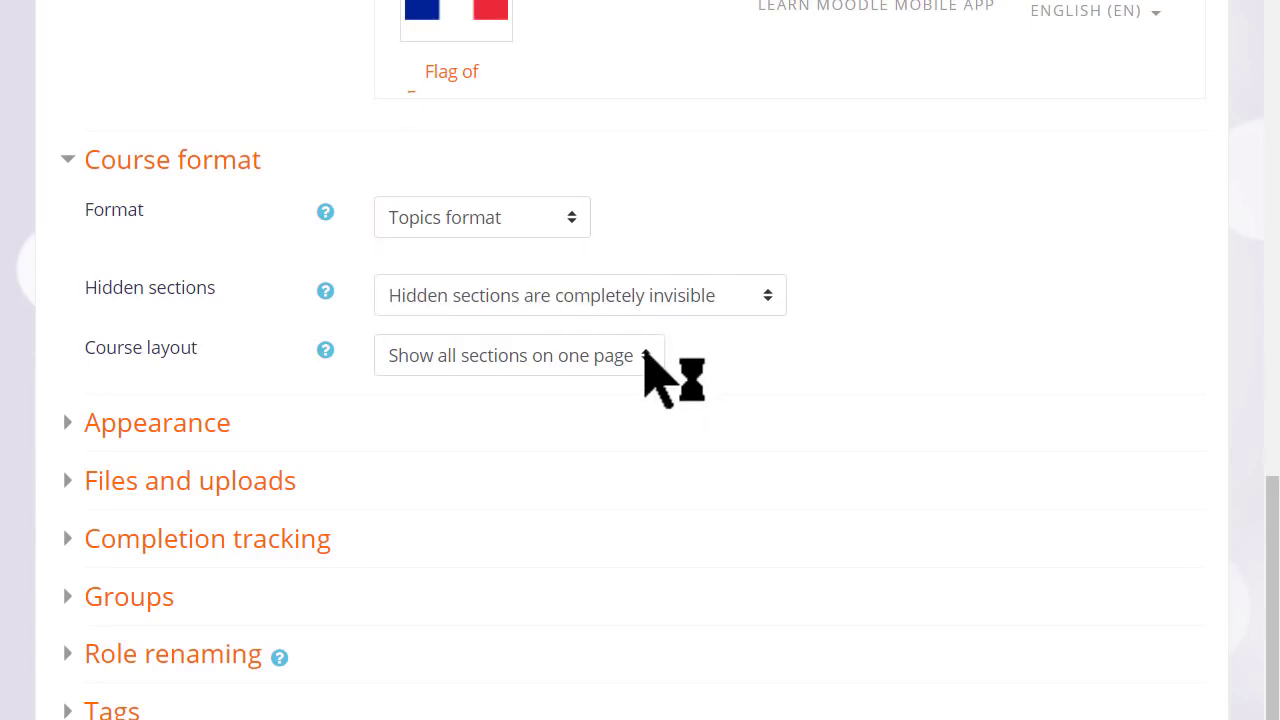
{"action": "left_click", "coordinate": [645, 356]}
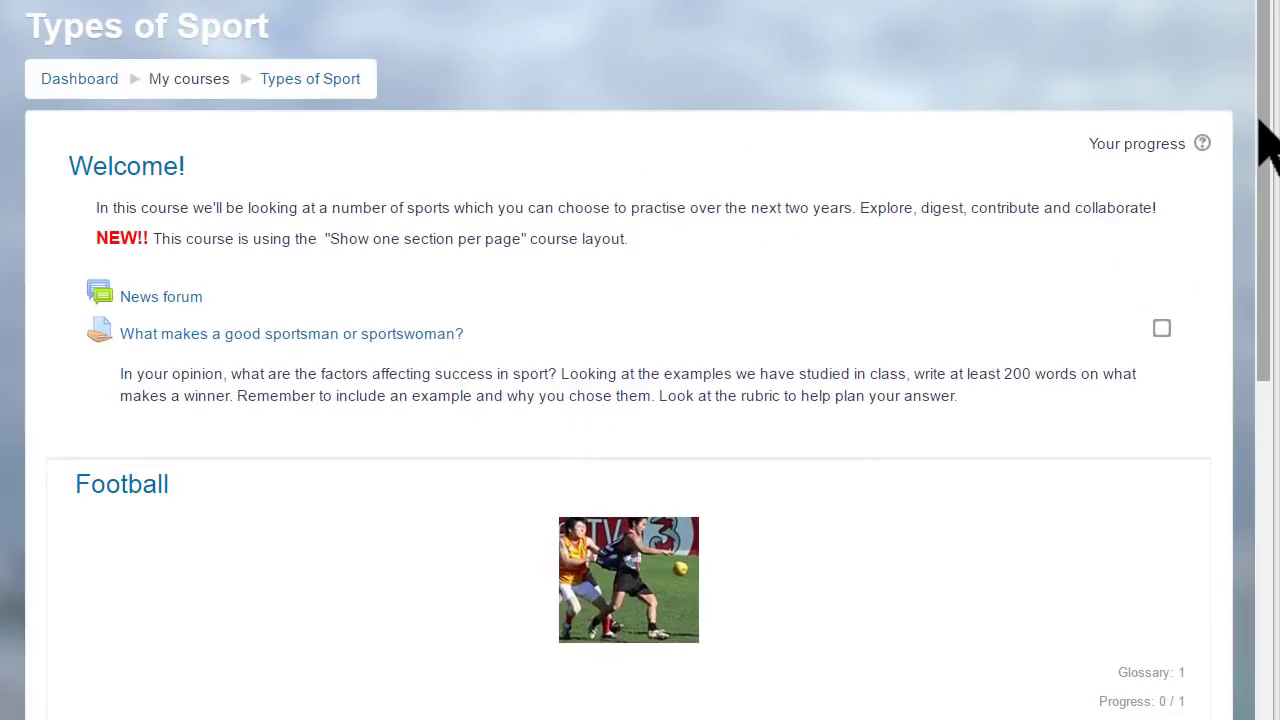
- Browse the Types of Sport example course, opening its Tennis section and the list for jumping to other sections
{"action": "mouse_move", "coordinate": [1259, 118]}
{"action": "left_mouse_down"}
{"action": "mouse_move", "coordinate": [1203, 320]}
{"action": "mouse_move", "coordinate": [1206, 437]}
{"action": "left_mouse_up"}
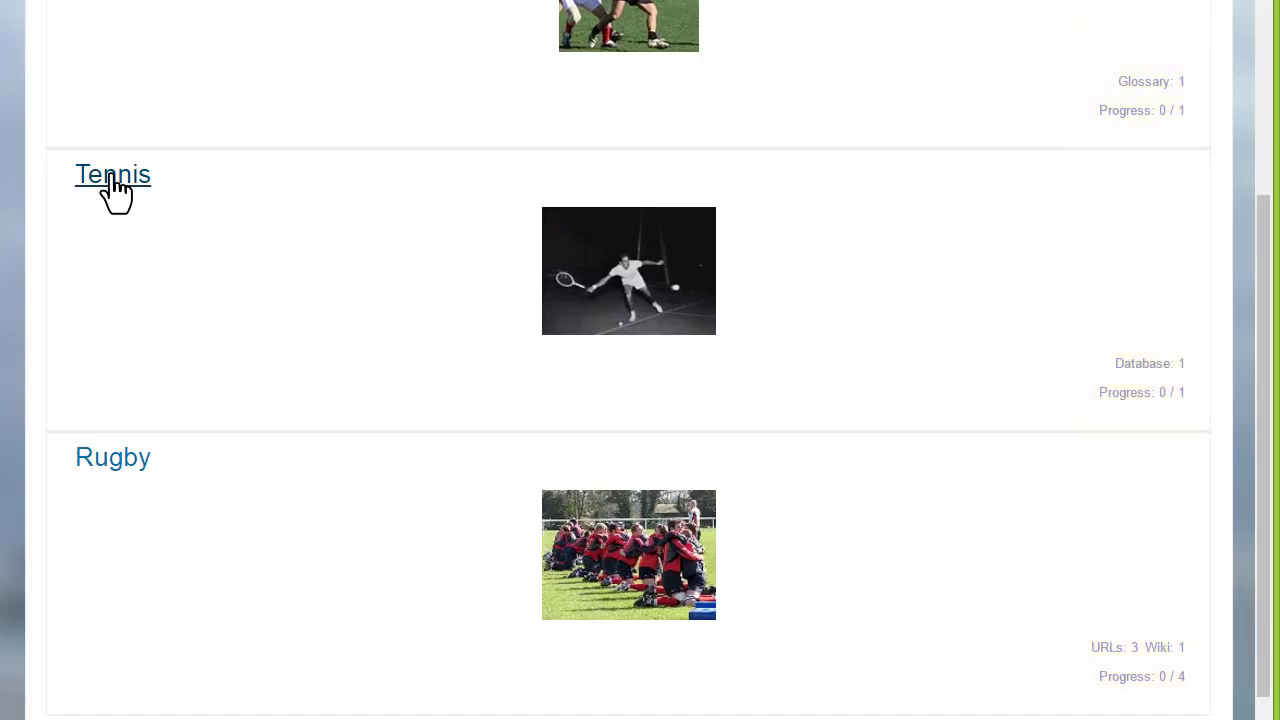
{"action": "left_click", "coordinate": [113, 188]}
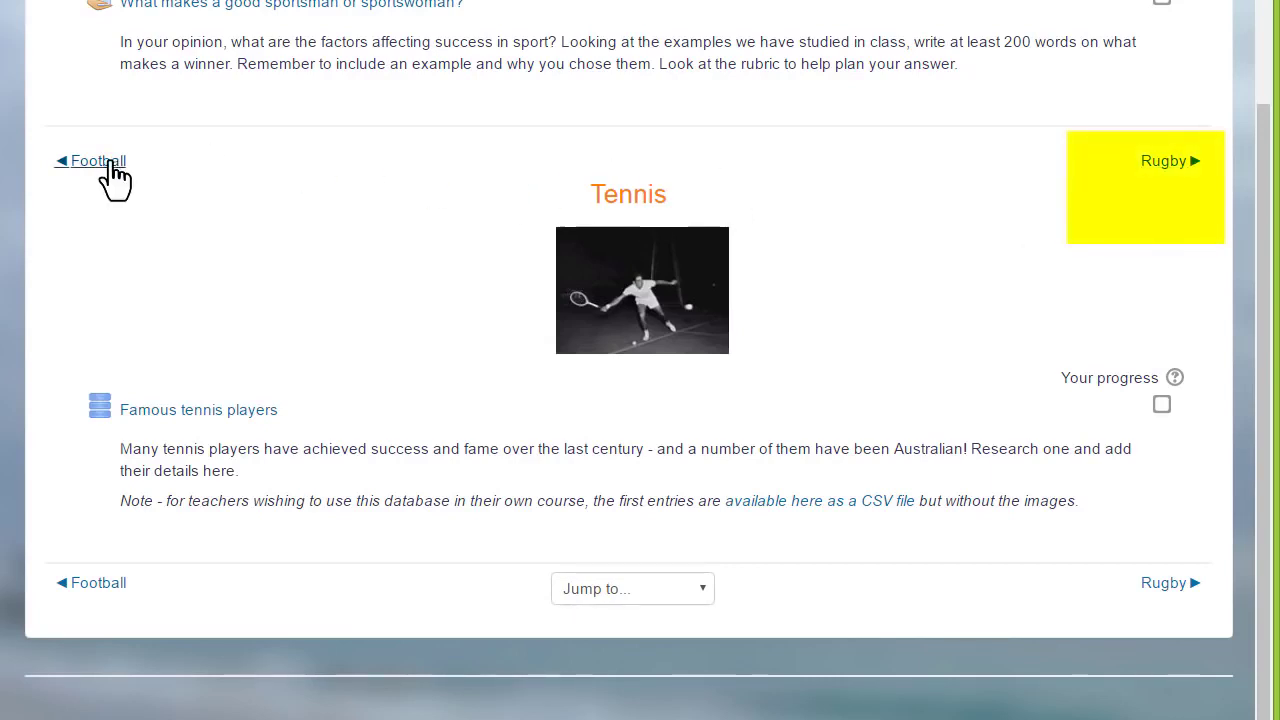
{"action": "left_click", "coordinate": [703, 596]}
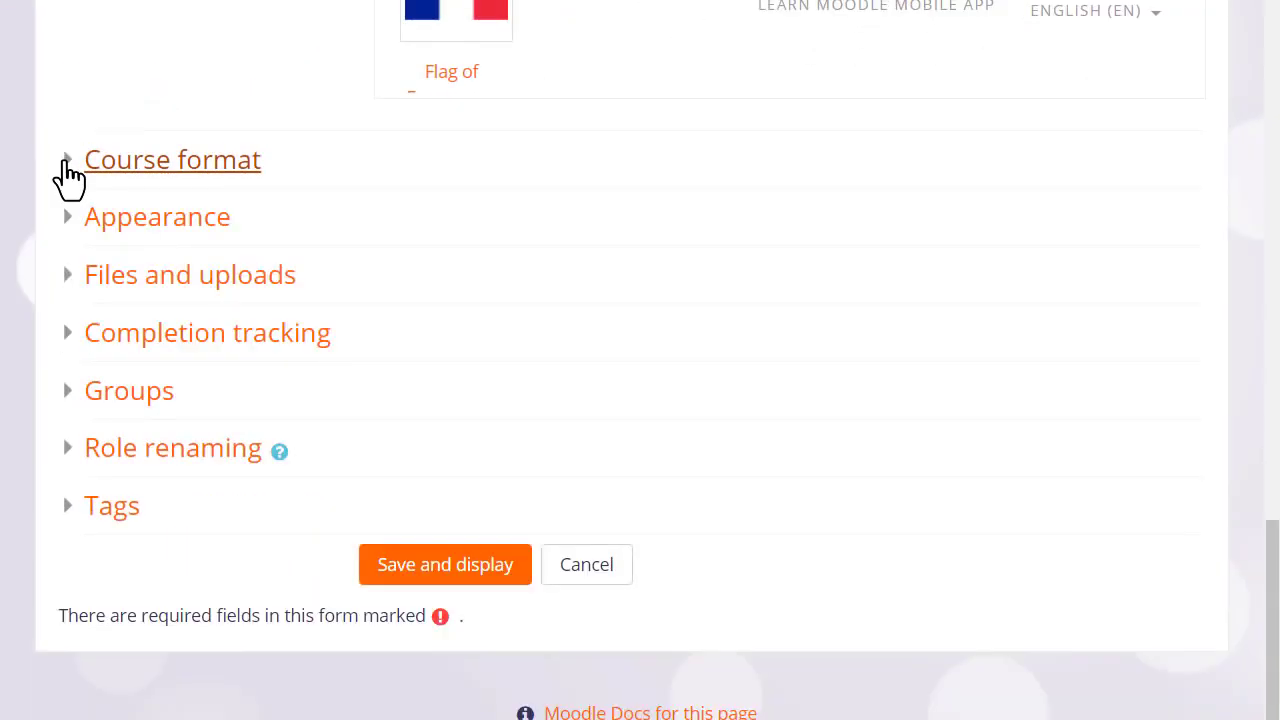
- Review the appearance settings and the maximum upload size setting of the course, collapsing each section again
{"action": "left_click", "coordinate": [170, 218]}
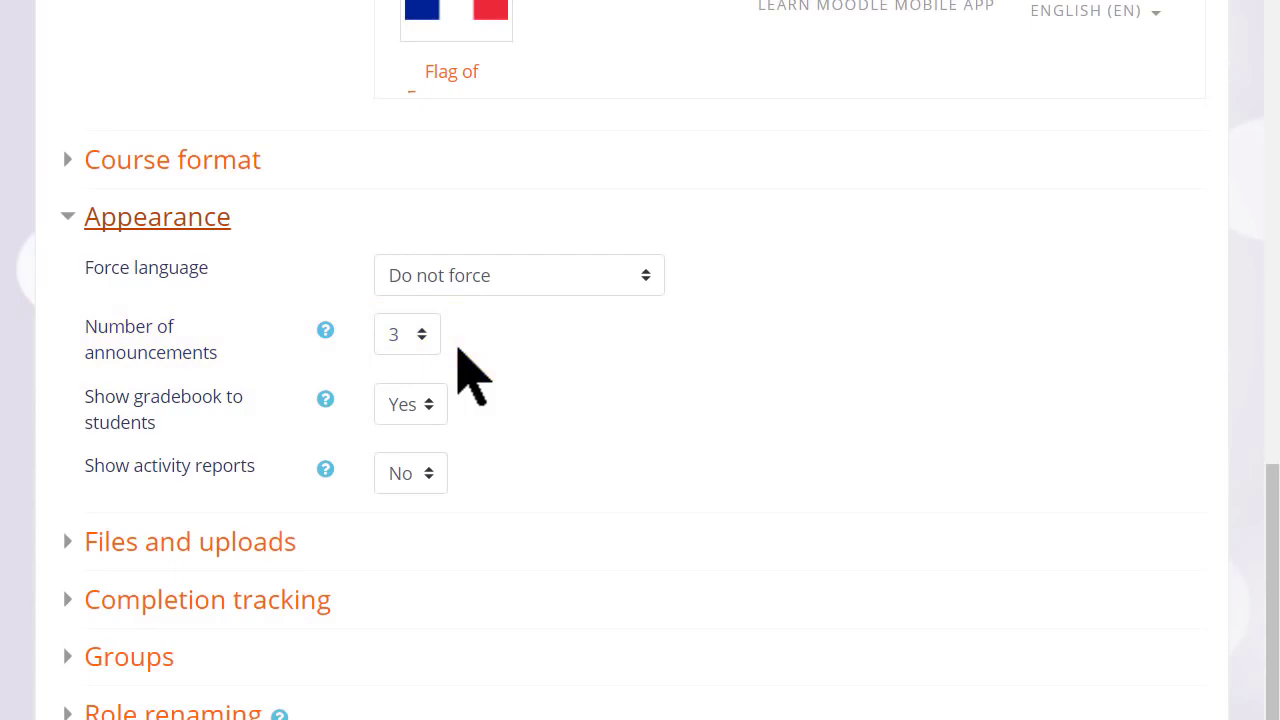
{"action": "left_click", "coordinate": [66, 220]}
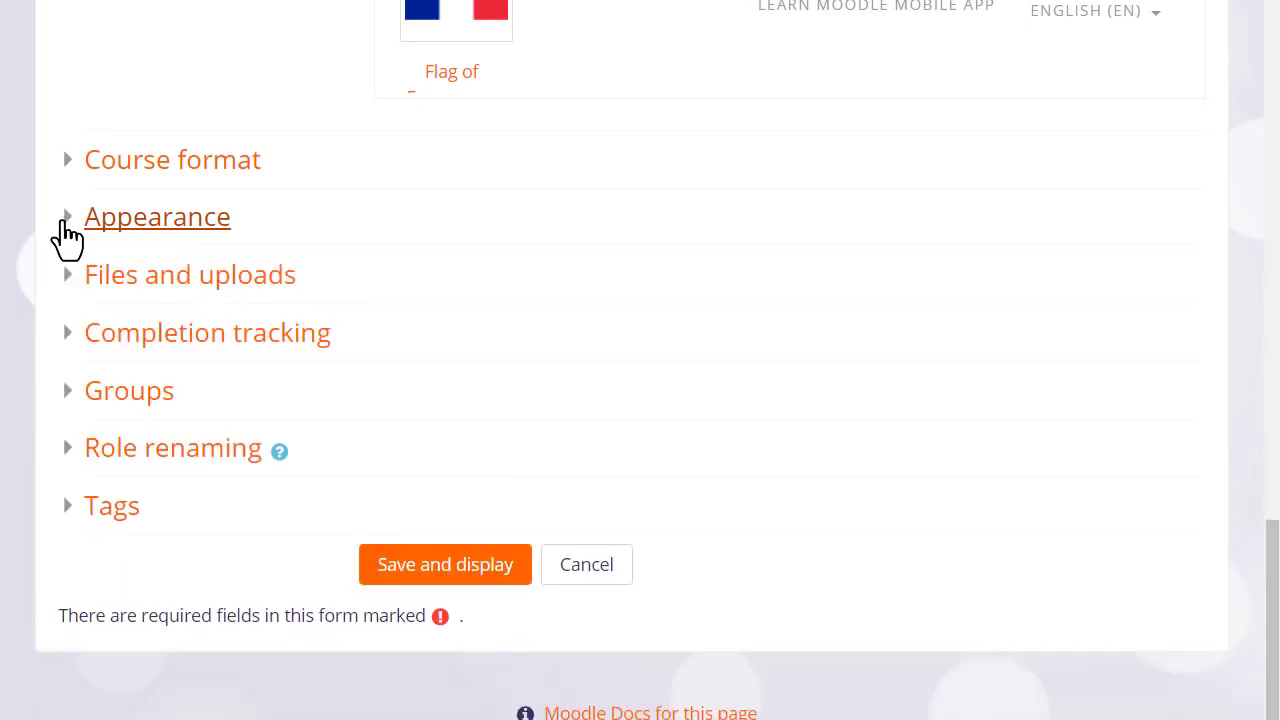
{"action": "left_click", "coordinate": [75, 298]}
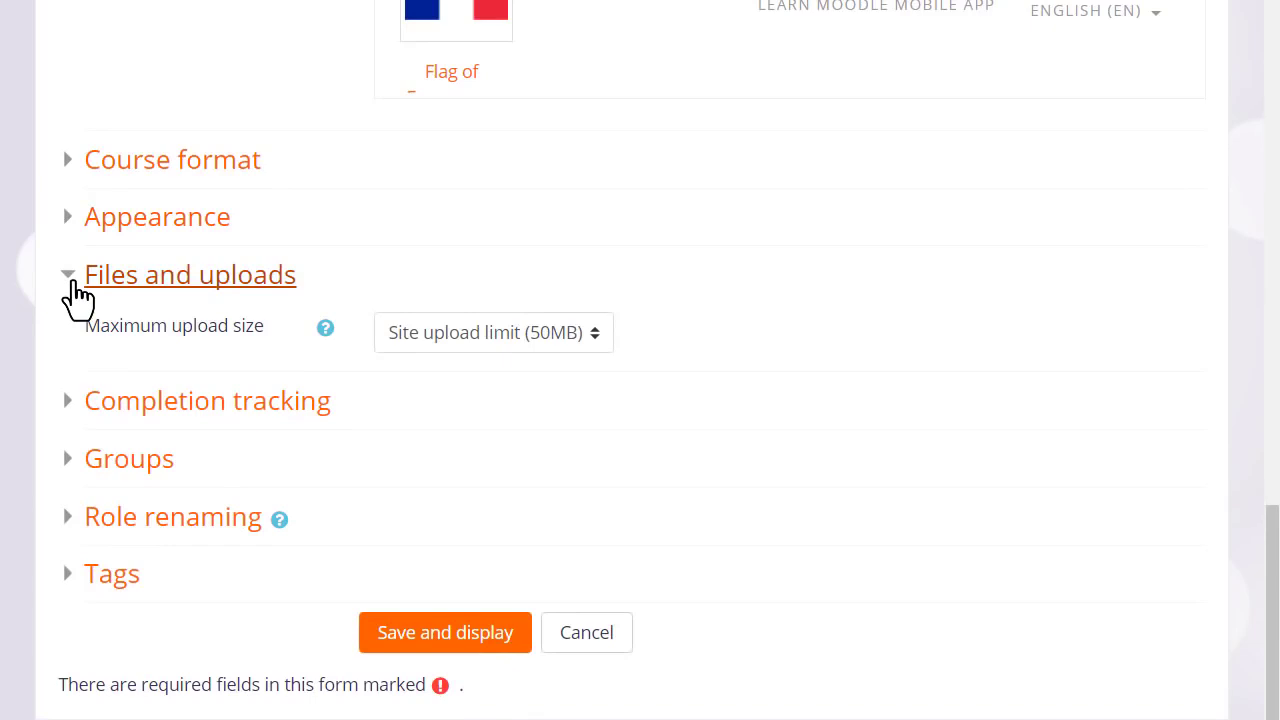
{"action": "left_click", "coordinate": [77, 297]}
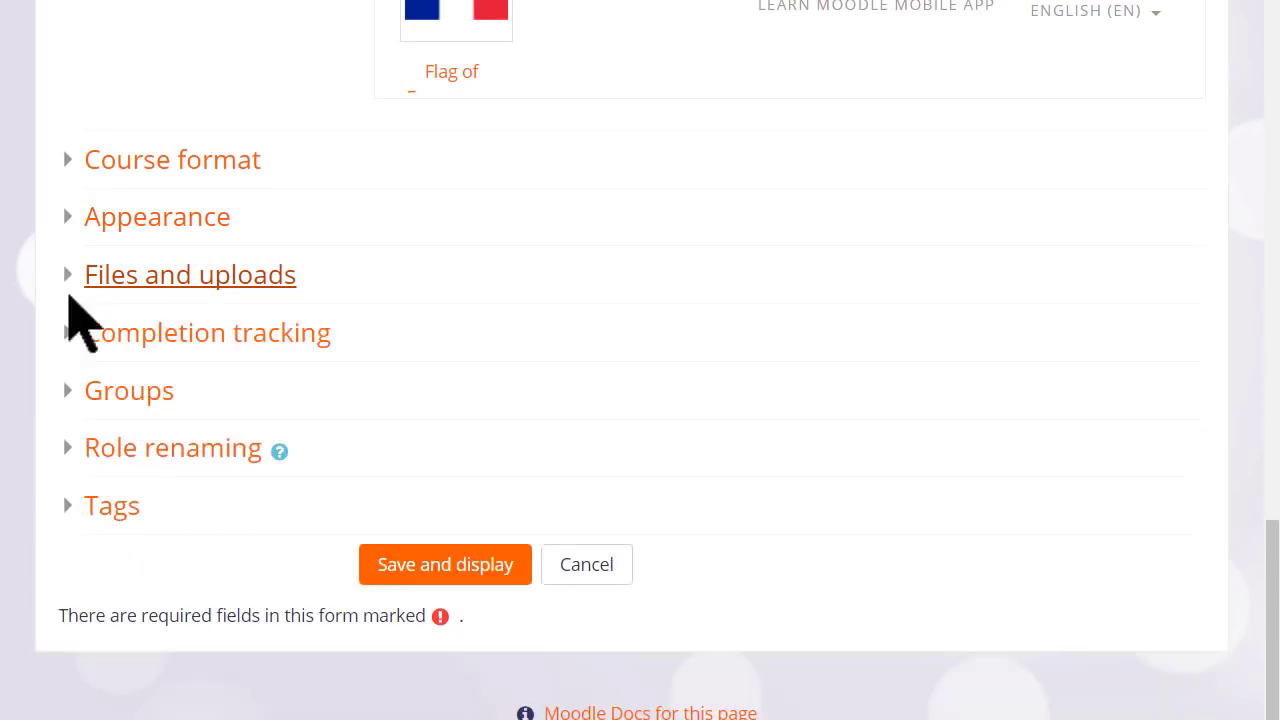
- Rename the Student role to "Learner" for this course, and save and display the course
{"action": "left_click", "coordinate": [60, 450]}
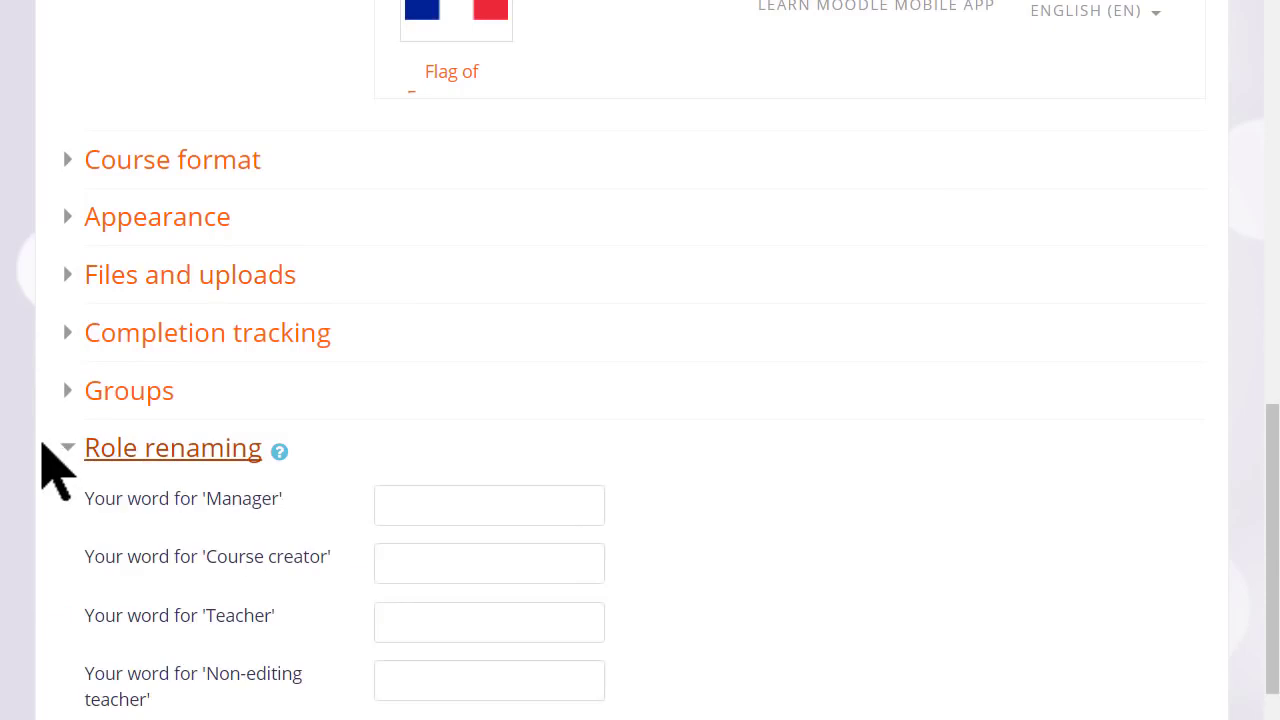
{"action": "scroll", "coordinate": [42, 446], "scroll_direction": "down", "scroll_amount": 5}
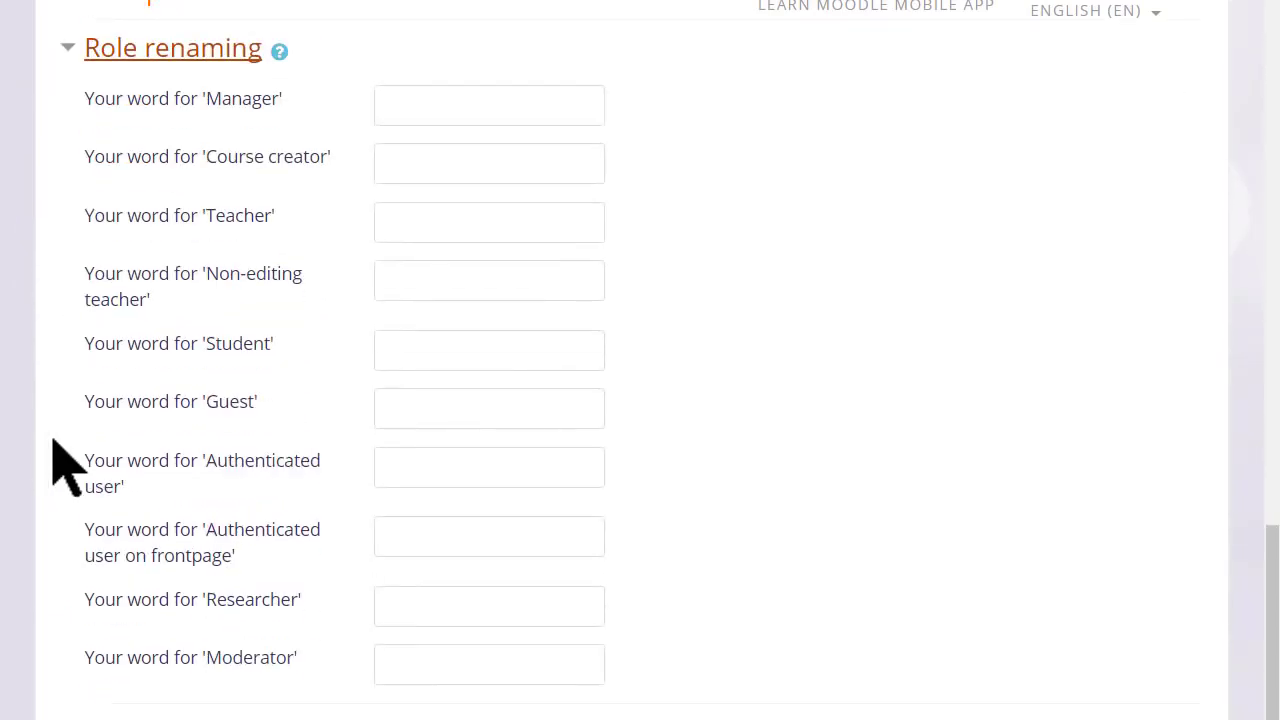
{"action": "left_click", "coordinate": [408, 348]}
{"action": "type", "text": "Learner"}
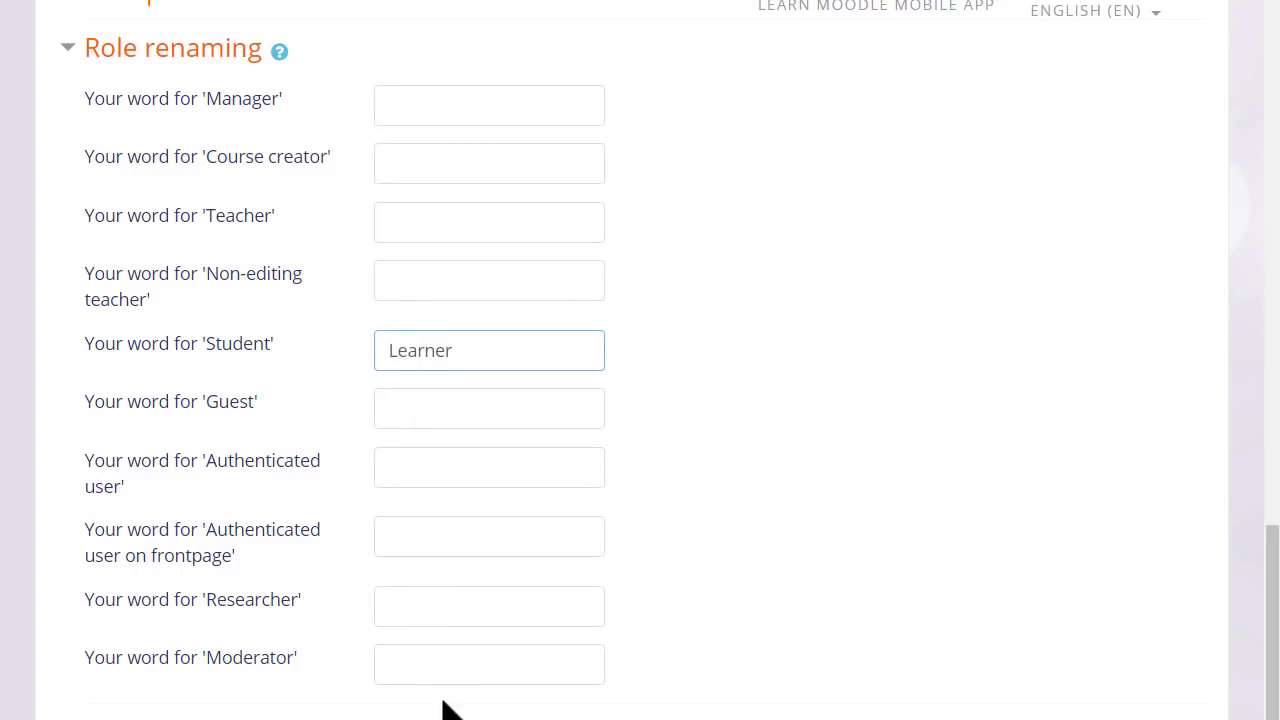
{"action": "scroll", "coordinate": [449, 710], "scroll_direction": "down", "scroll_amount": 1}
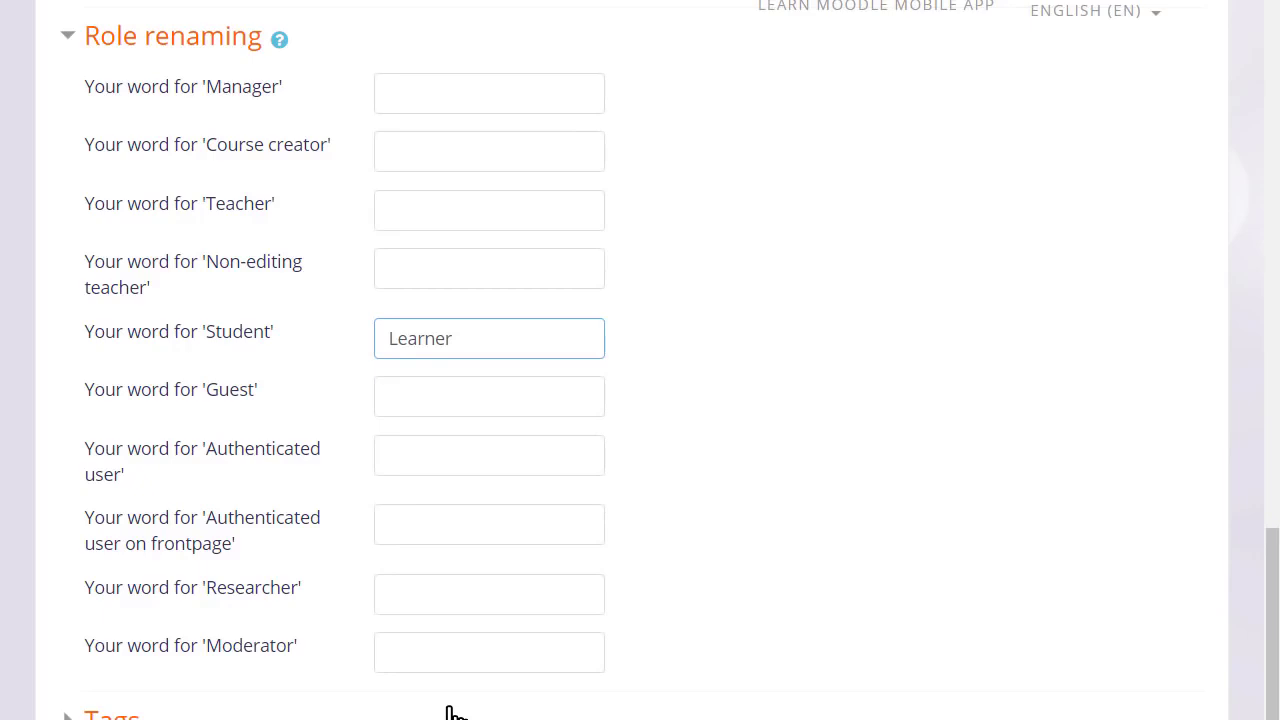
{"action": "scroll", "coordinate": [447, 712], "scroll_direction": "down", "scroll_amount": 3}
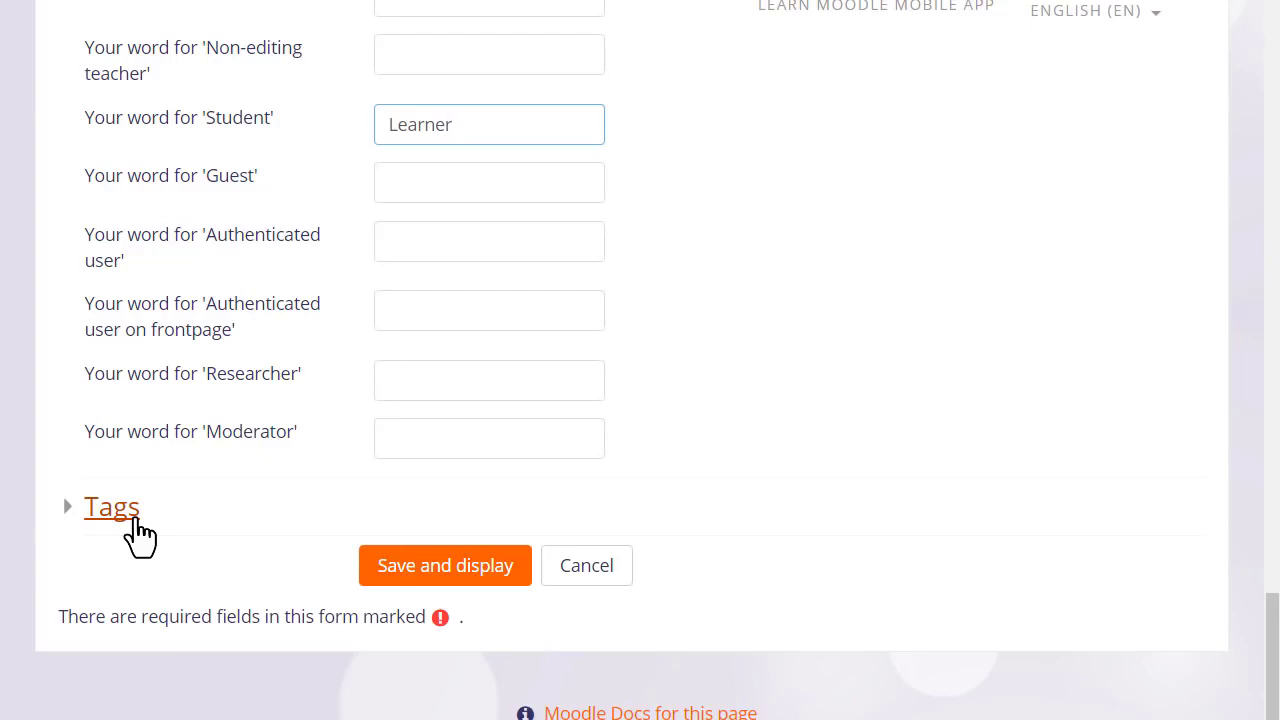
{"action": "left_click", "coordinate": [430, 570]}
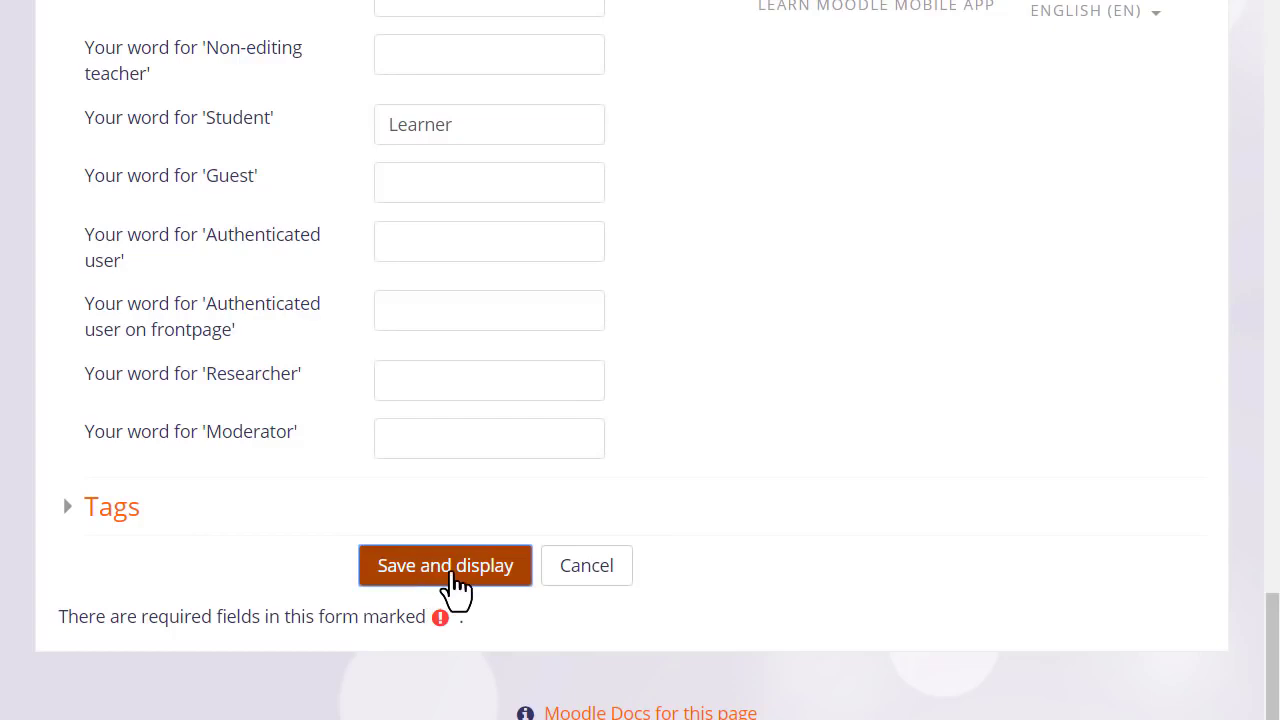